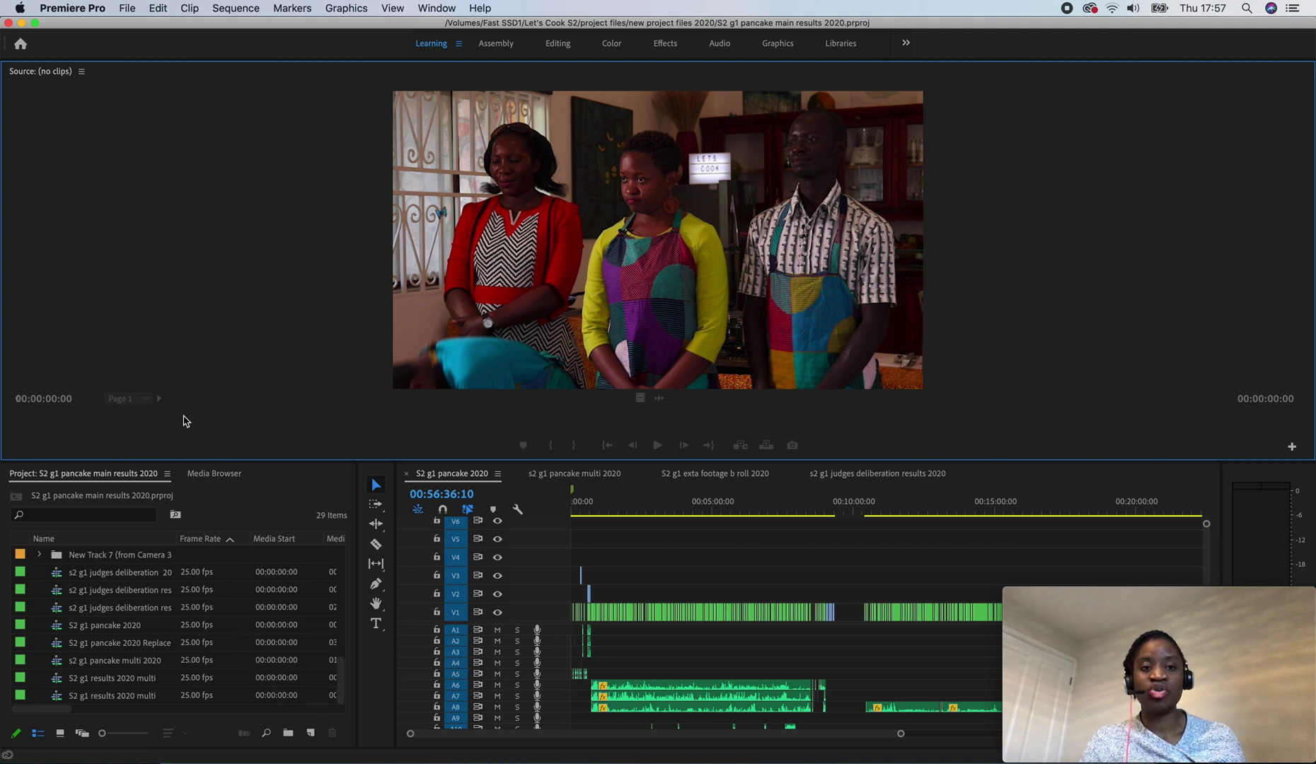
Import s2 g1 main feedback 2020.xml from the plauraleyes folder using File > Import
{"action": "left_click", "coordinate": [125, 9]}
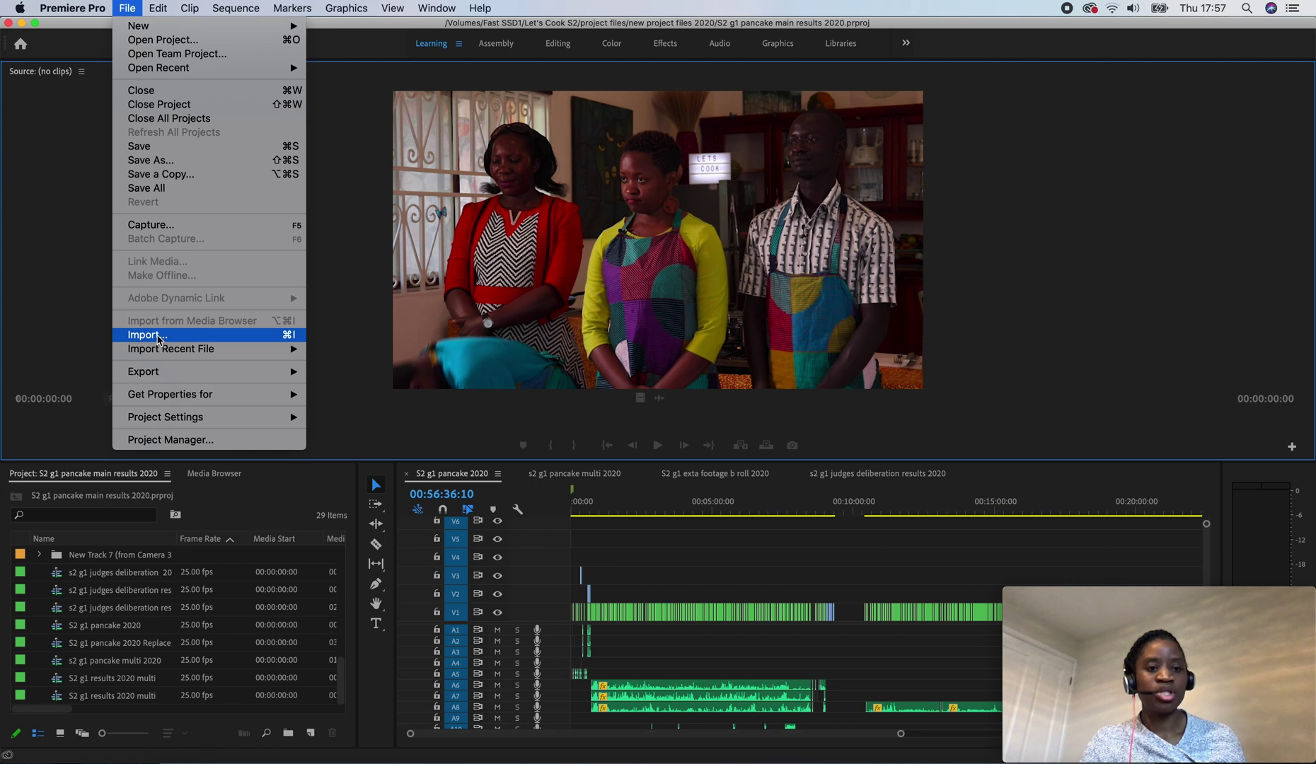
{"action": "left_click", "coordinate": [157, 338]}
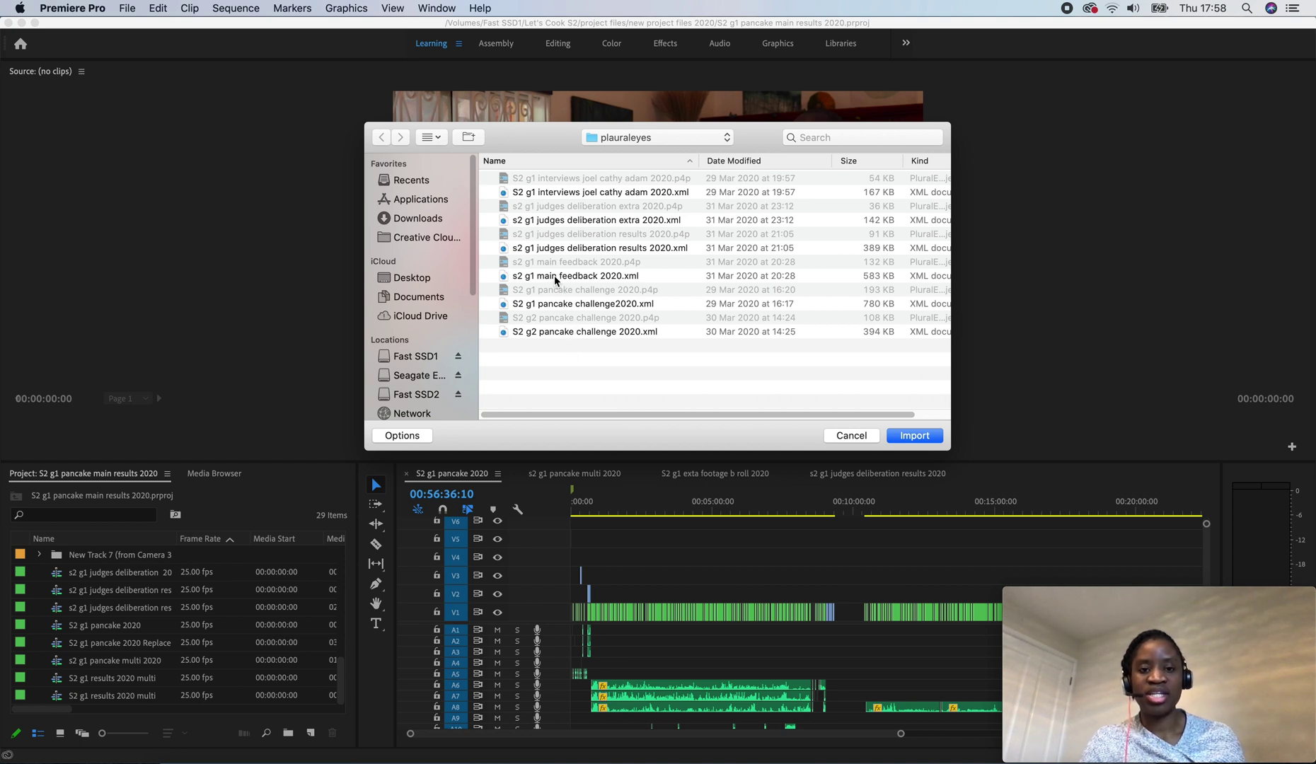
{"action": "left_click", "coordinate": [554, 278]}
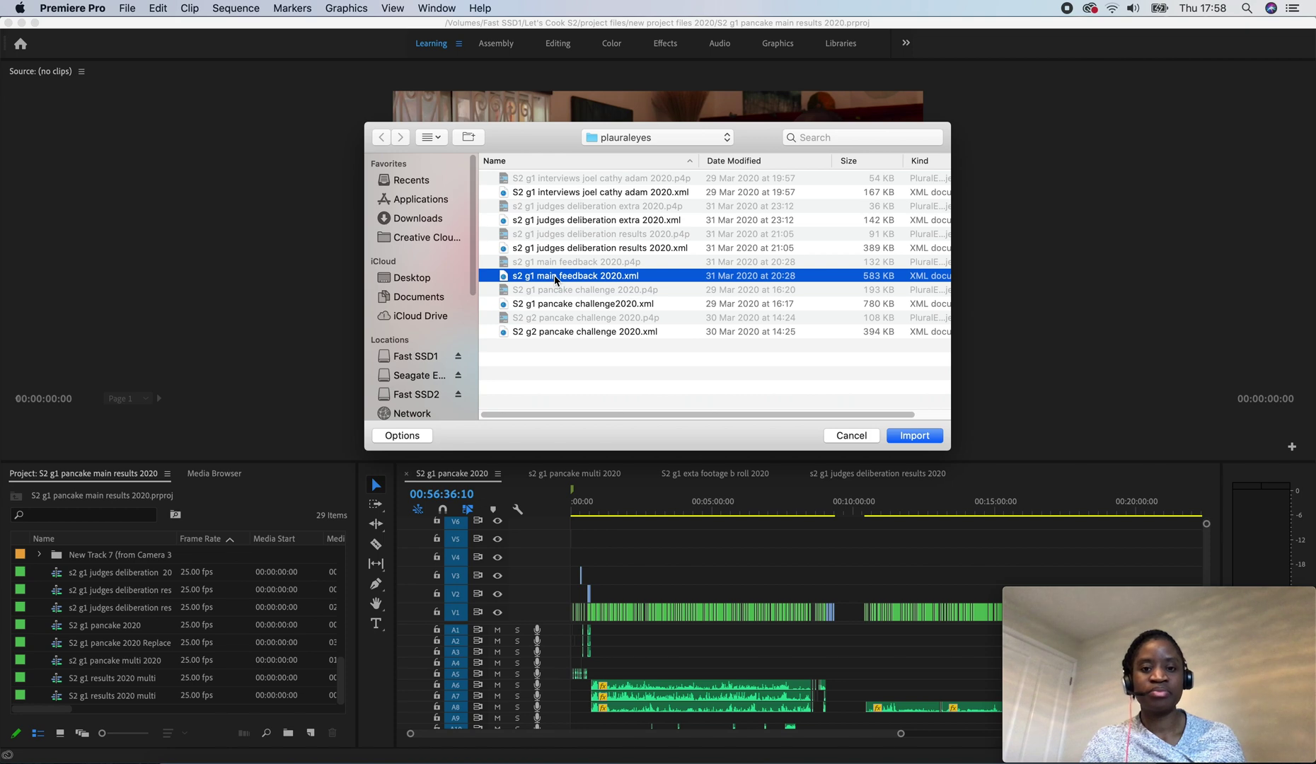
{"action": "left_click", "coordinate": [912, 437]}
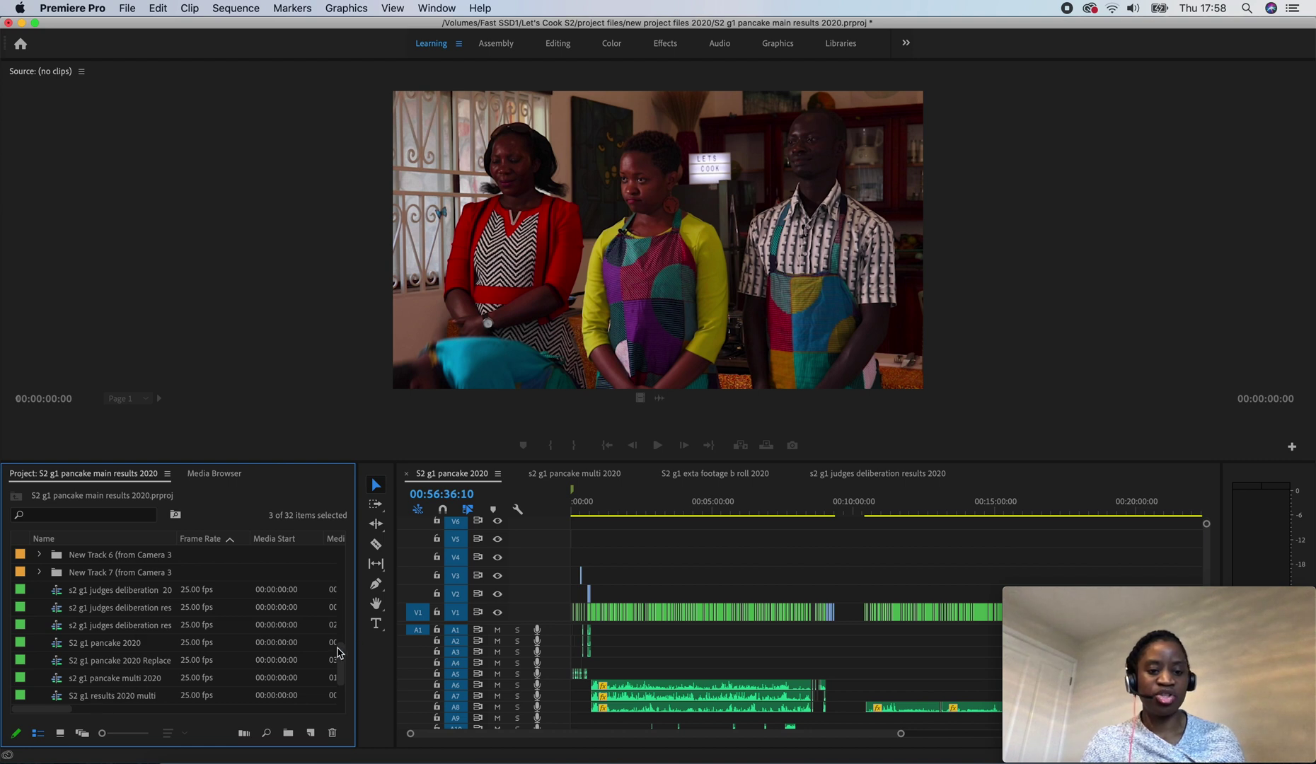
{"action": "left_click_drag", "start_coordinate": [340, 663], "coordinate": [338, 682]}
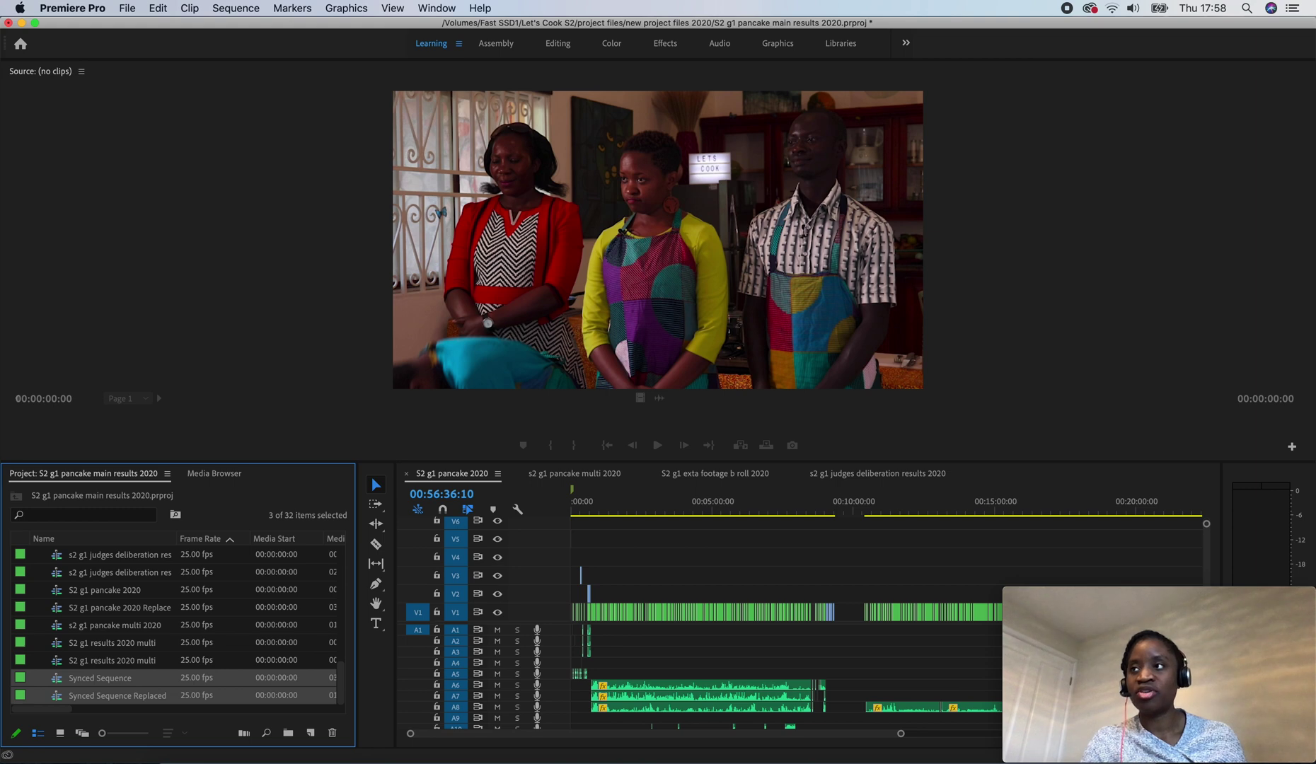
Copy the file name 's2 g1 main feedback 2020' in Finder and minimise the plauraleyes window
{"action": "key", "text": "super+i"}
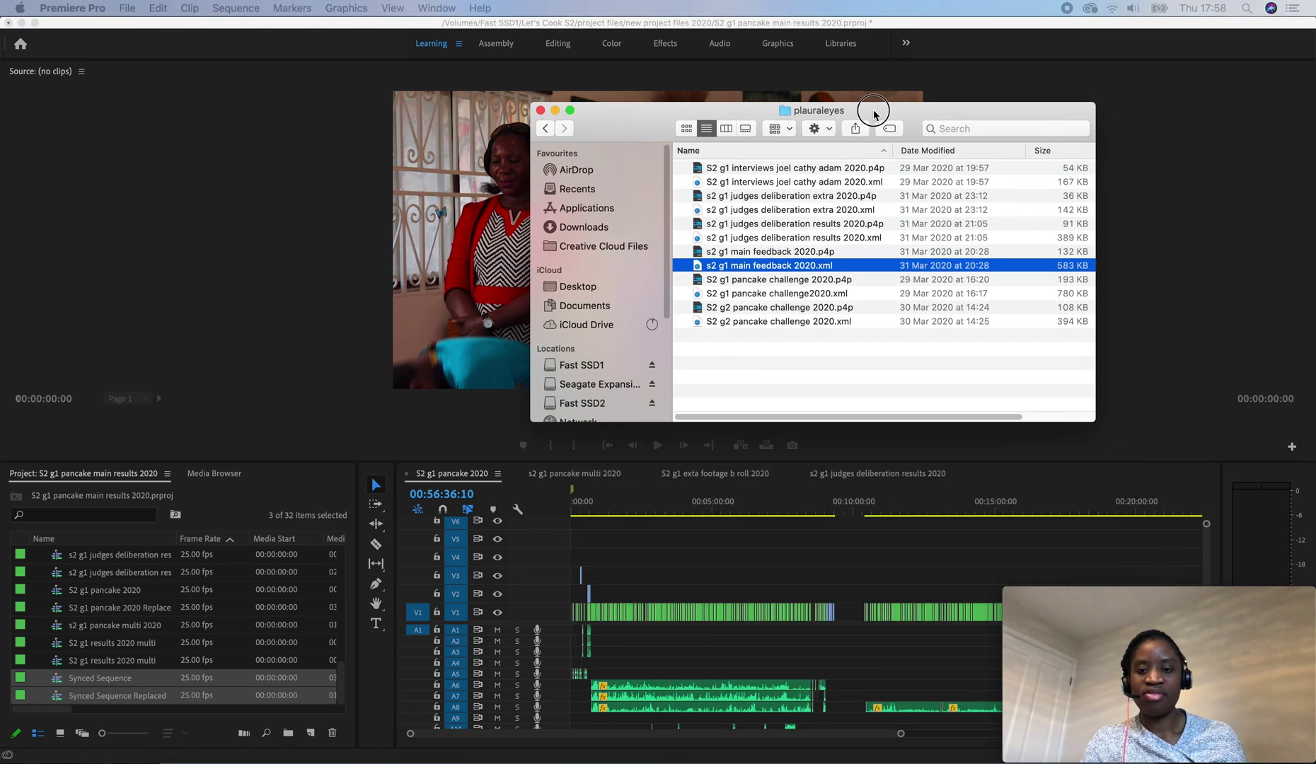
{"action": "left_click", "coordinate": [874, 112]}
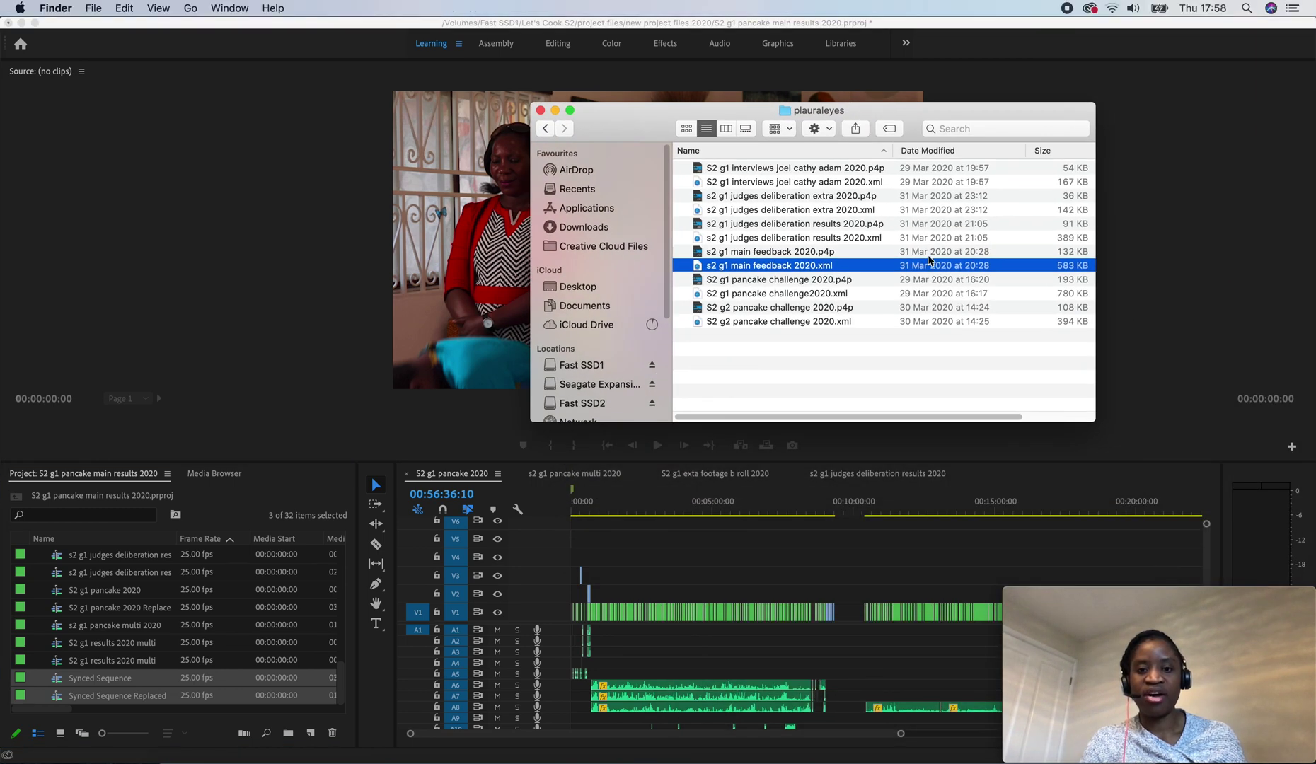
{"action": "left_click", "coordinate": [760, 268]}
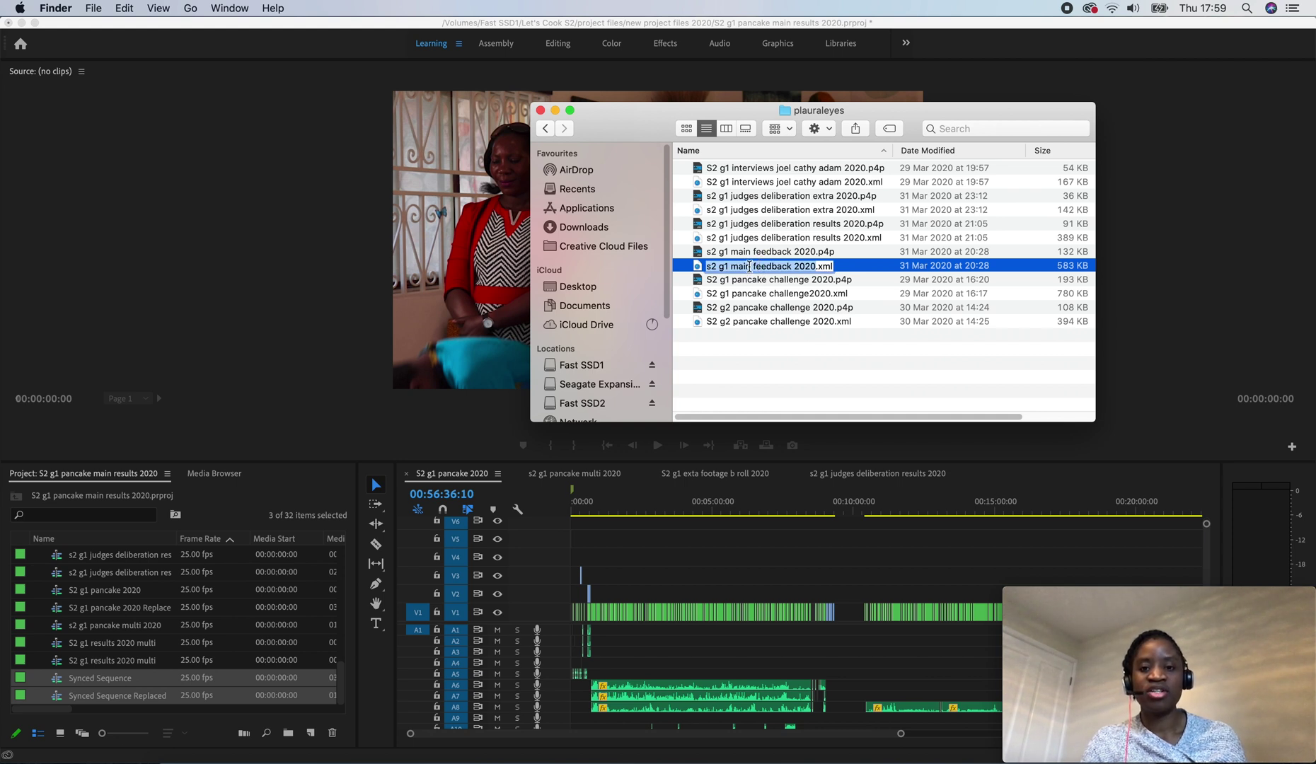
{"action": "right_click", "coordinate": [741, 266]}
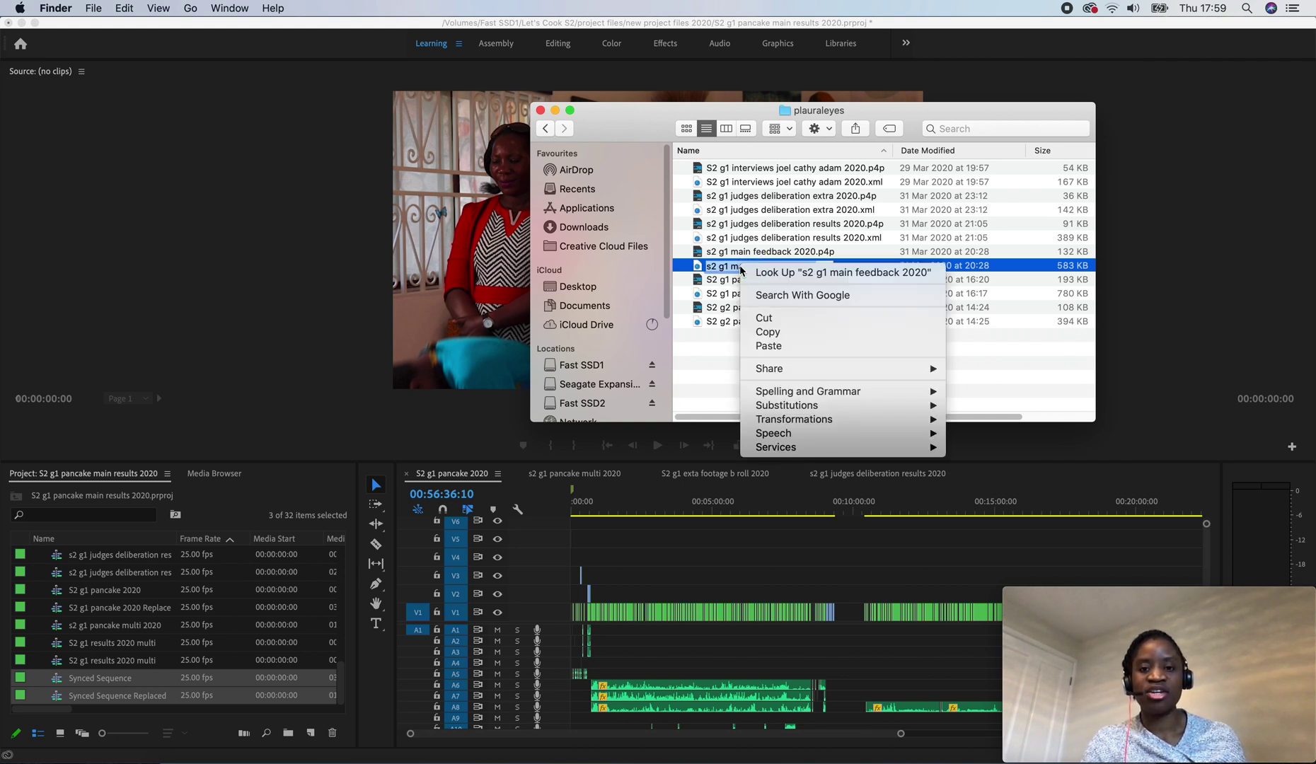
{"action": "left_click", "coordinate": [784, 334]}
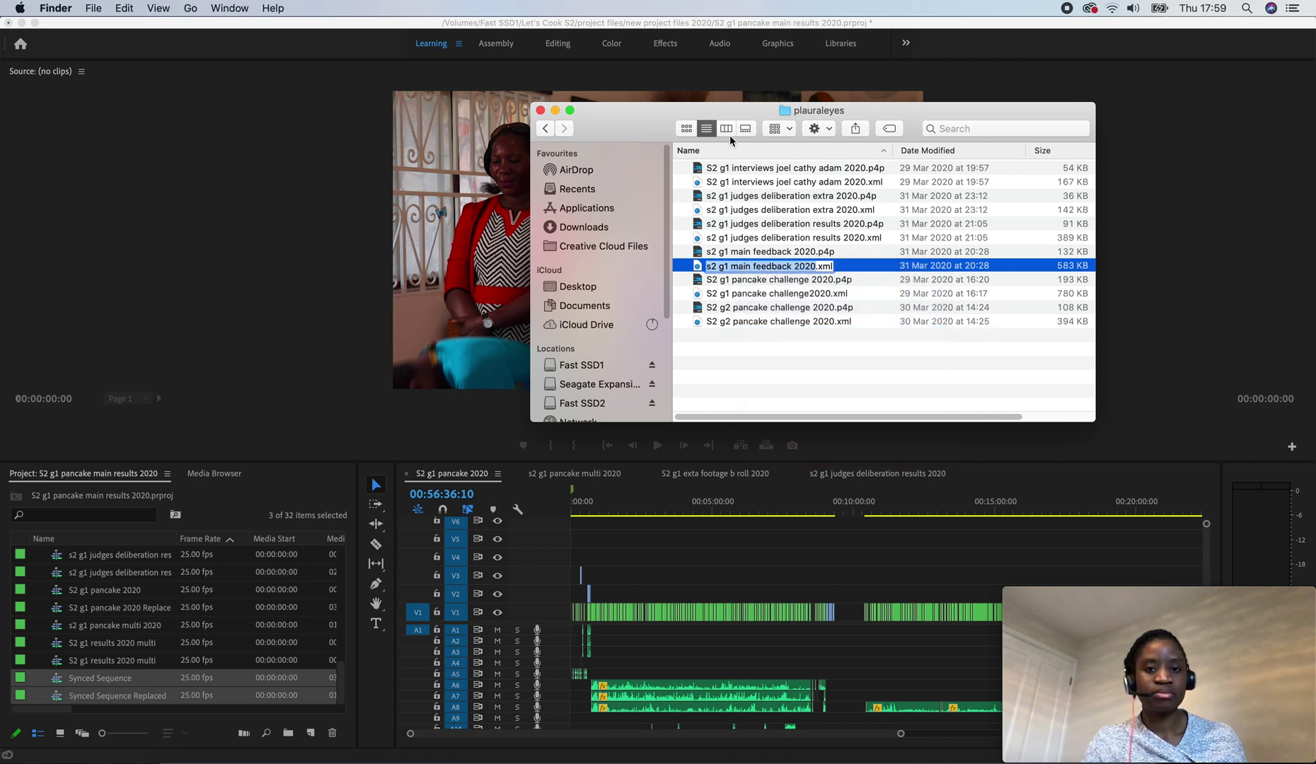
{"action": "double_click", "coordinate": [634, 117]}
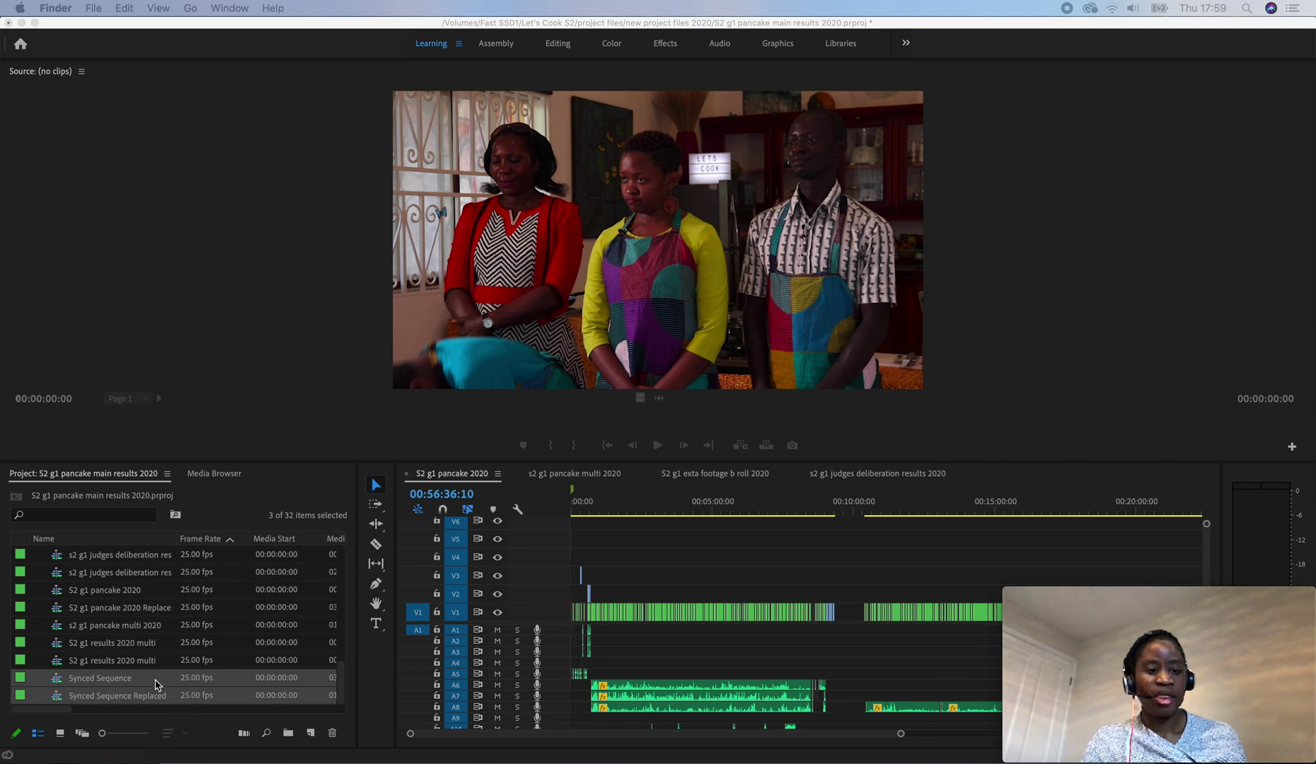
Rename the Synced Sequence item to 's2 g1 main feedback 2020' by pasting the copied name
{"action": "left_click", "coordinate": [106, 681]}
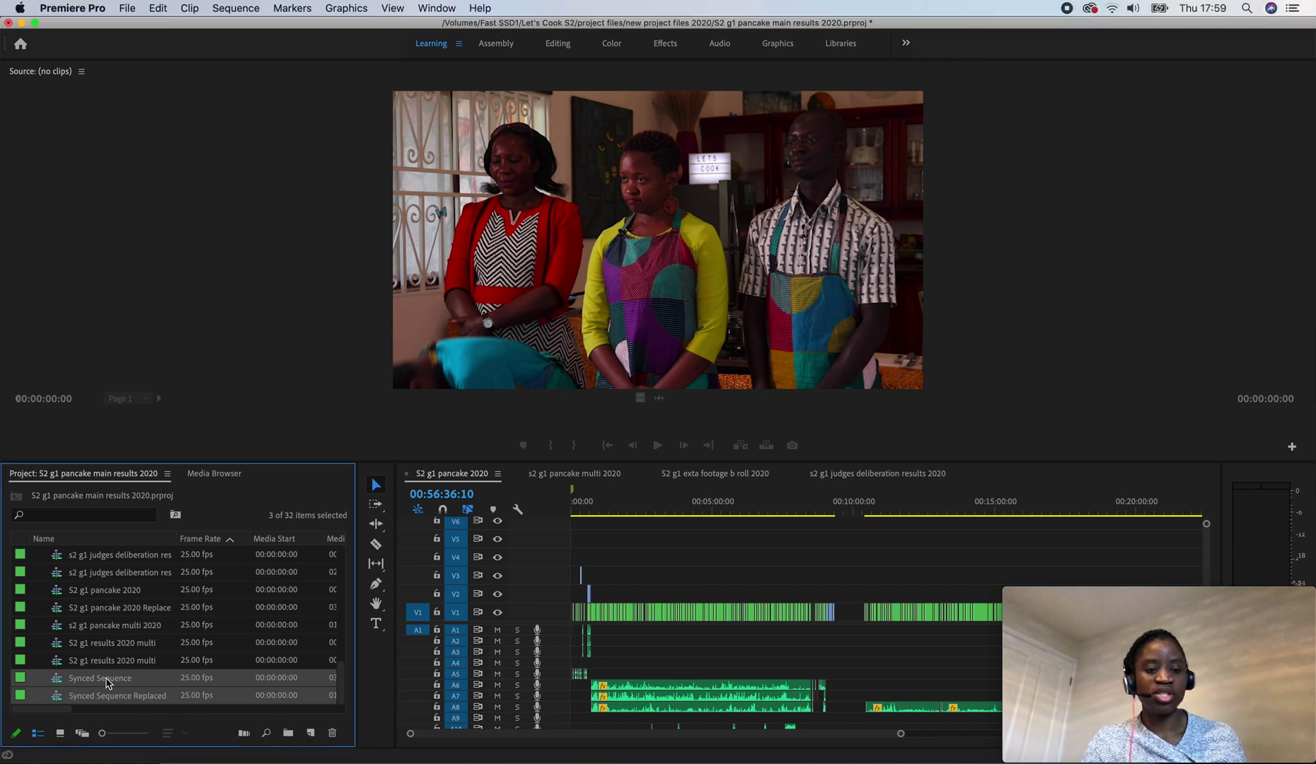
{"action": "left_click", "coordinate": [107, 681]}
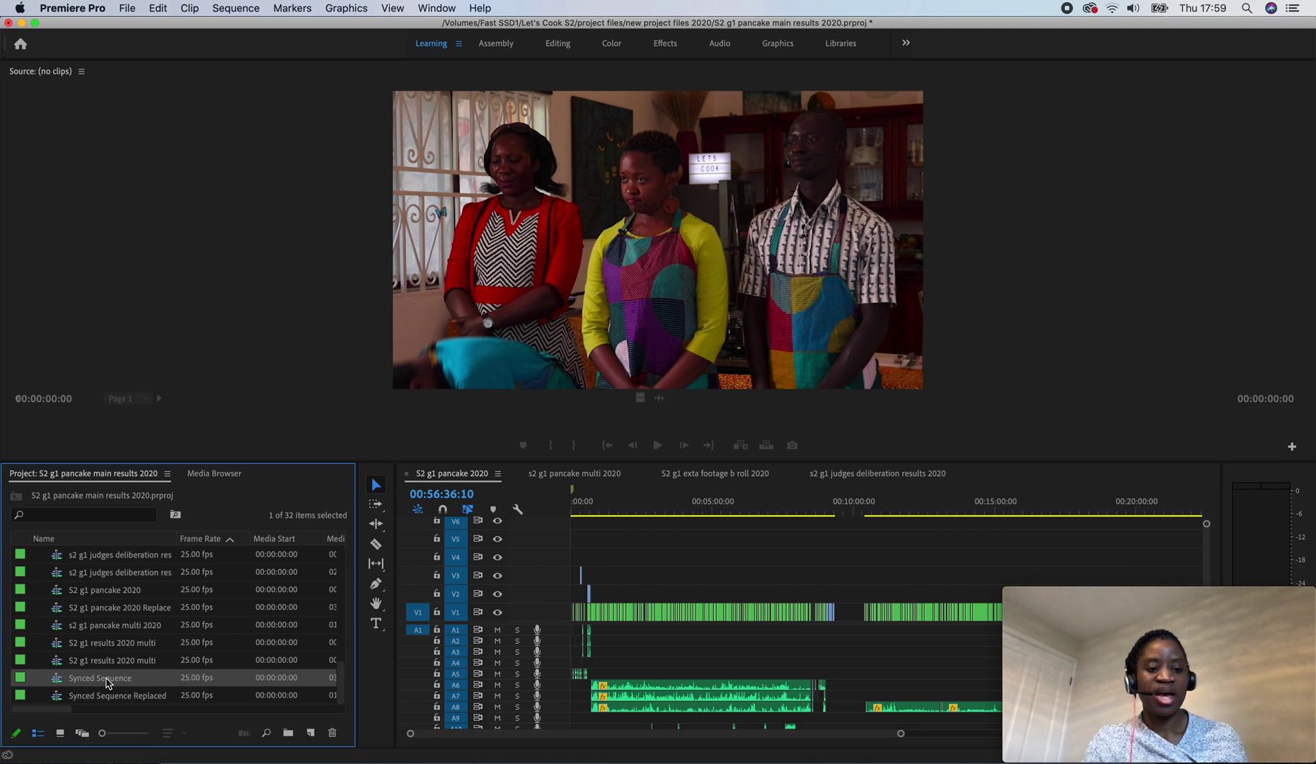
{"action": "left_click", "coordinate": [106, 678]}
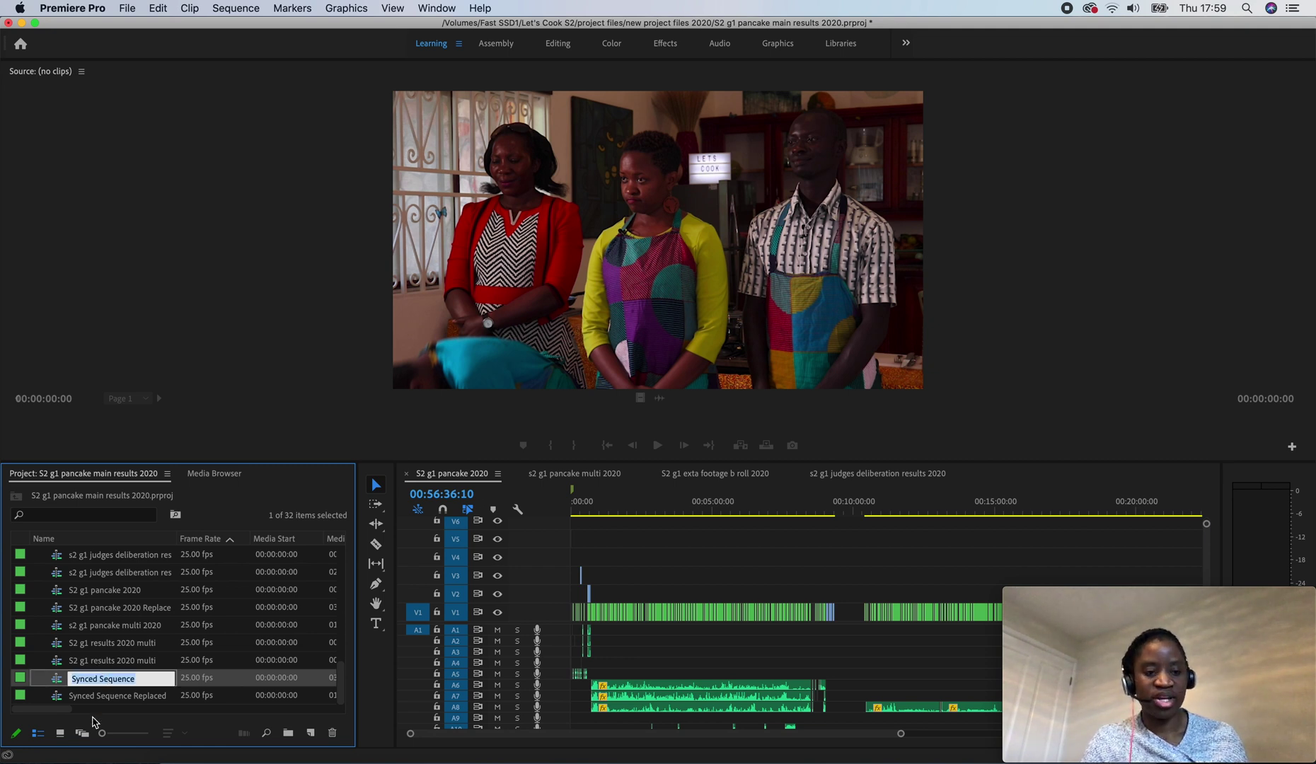
{"action": "right_click", "coordinate": [97, 679]}
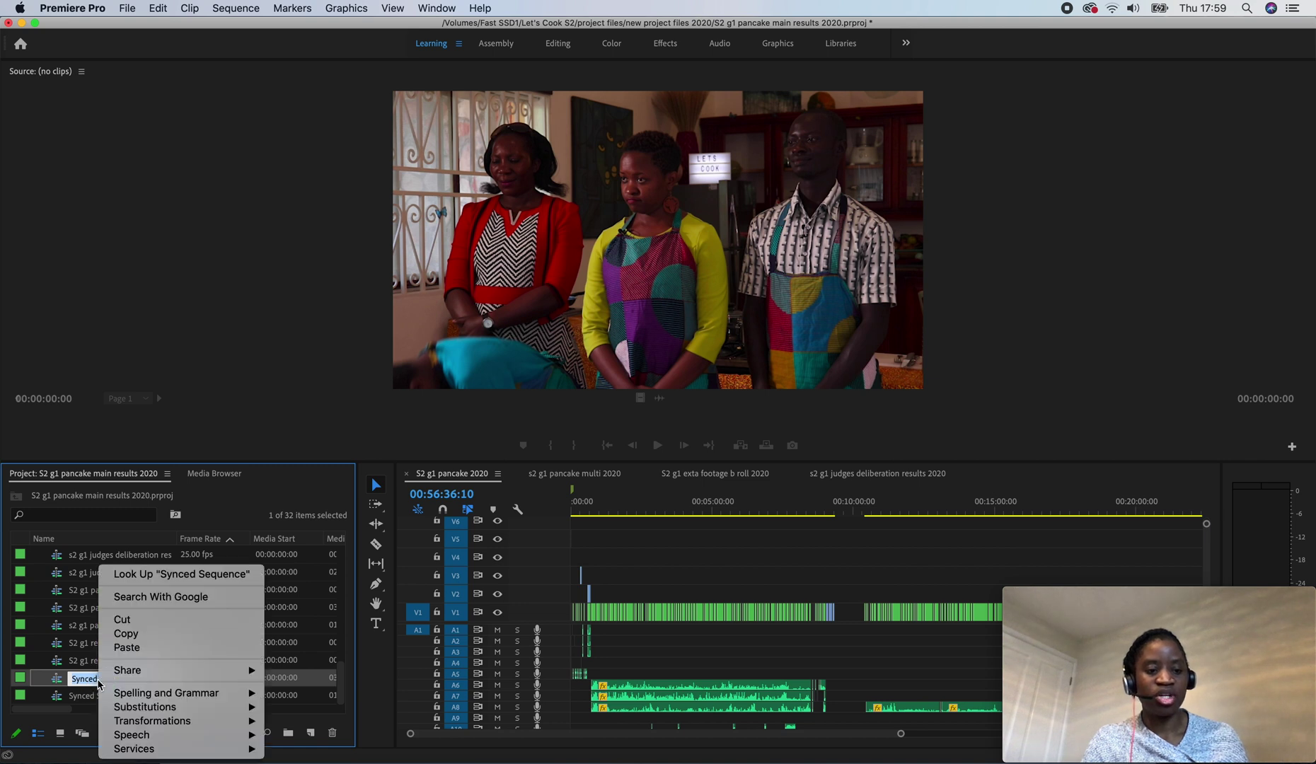
{"action": "left_click", "coordinate": [133, 647]}
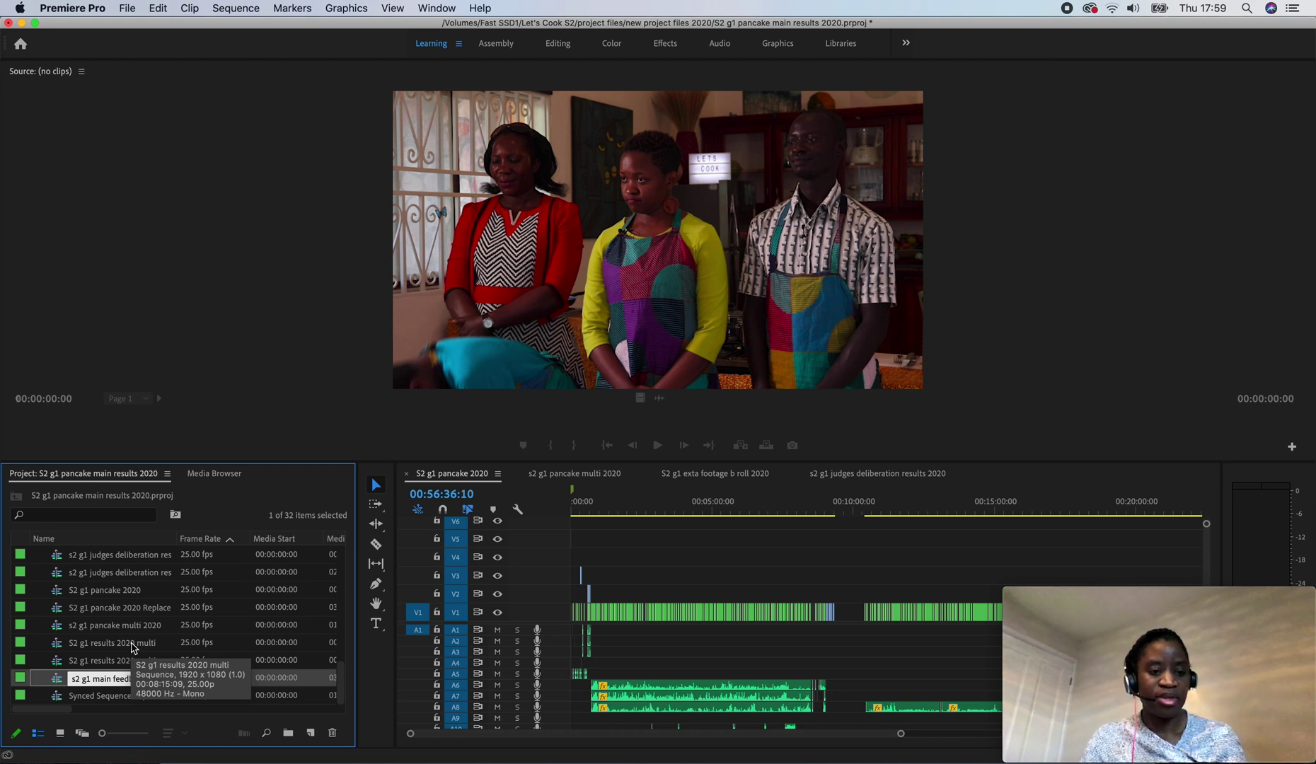
In the Synced Sequence Replaced name, replace 'Synced Sequence' with 's2 g1 main feedback 2020'
{"action": "left_click", "coordinate": [115, 699]}
{"action": "left_click", "coordinate": [115, 699]}
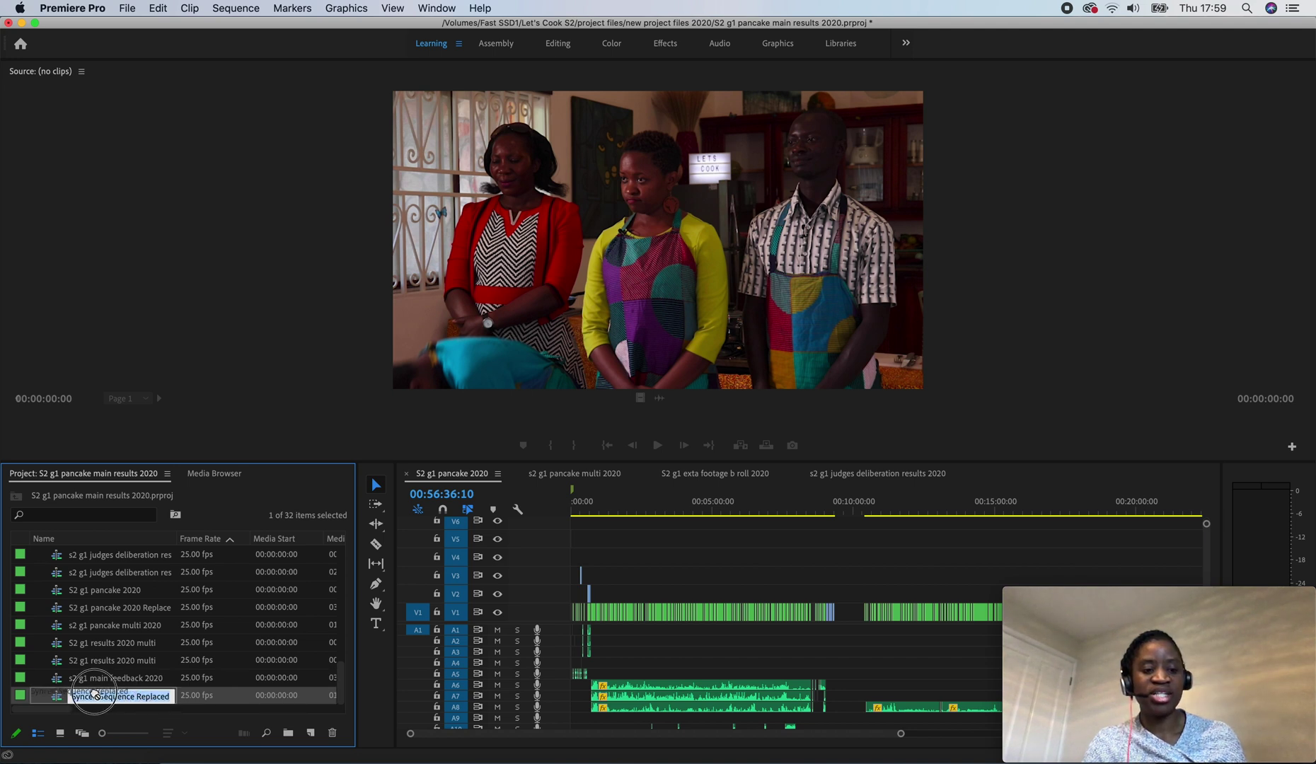
{"action": "left_click", "coordinate": [132, 697]}
{"action": "left_click_drag", "start_coordinate": [134, 697], "coordinate": [68, 704]}
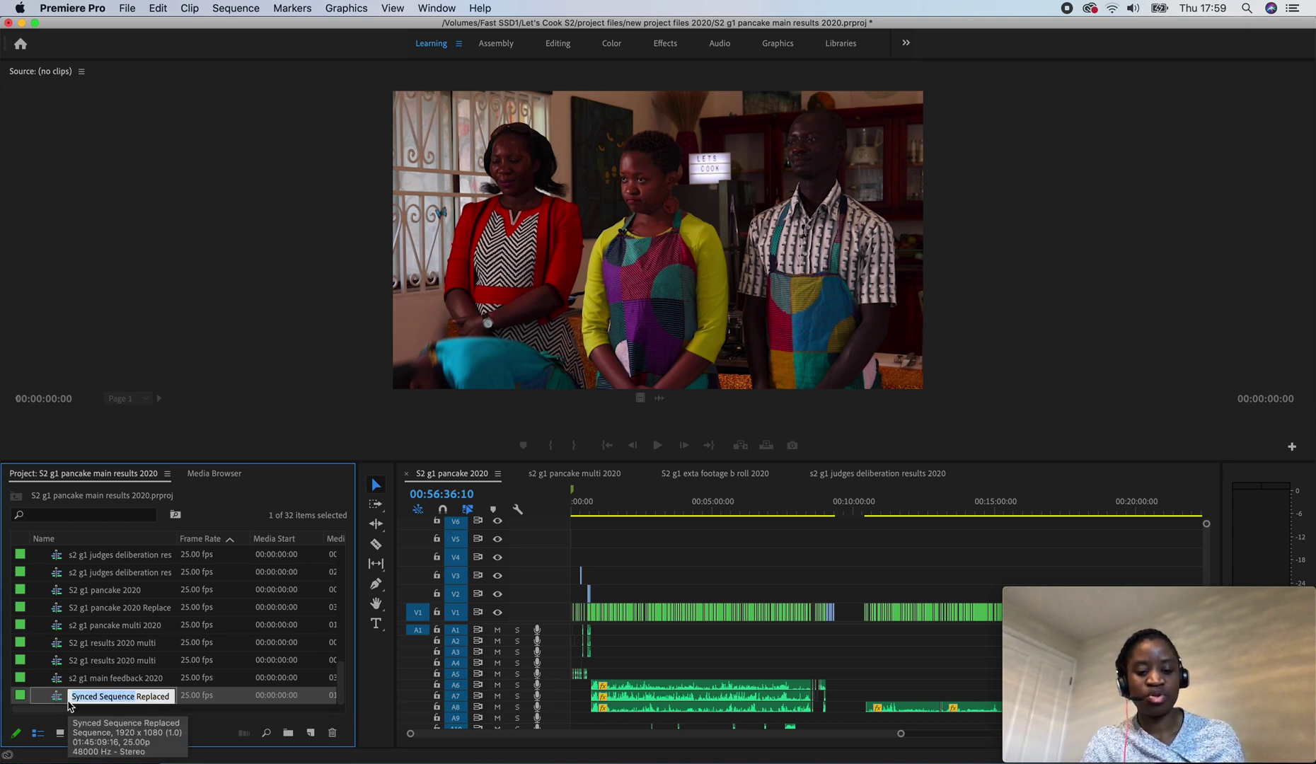
{"action": "key", "text": "super+v"}
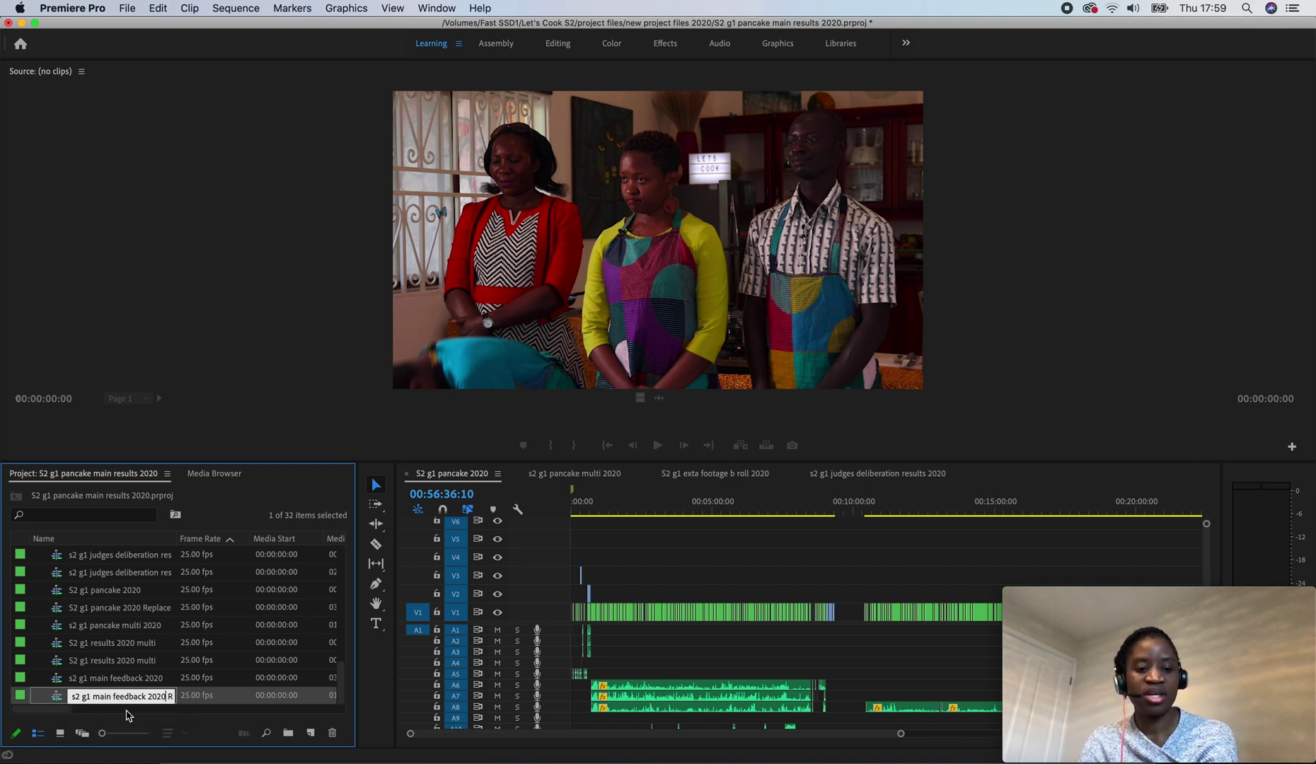
Commit the Replaced rename and open s2 g1 main feedback 2020 in its own timeline tab
{"action": "left_click", "coordinate": [331, 493]}
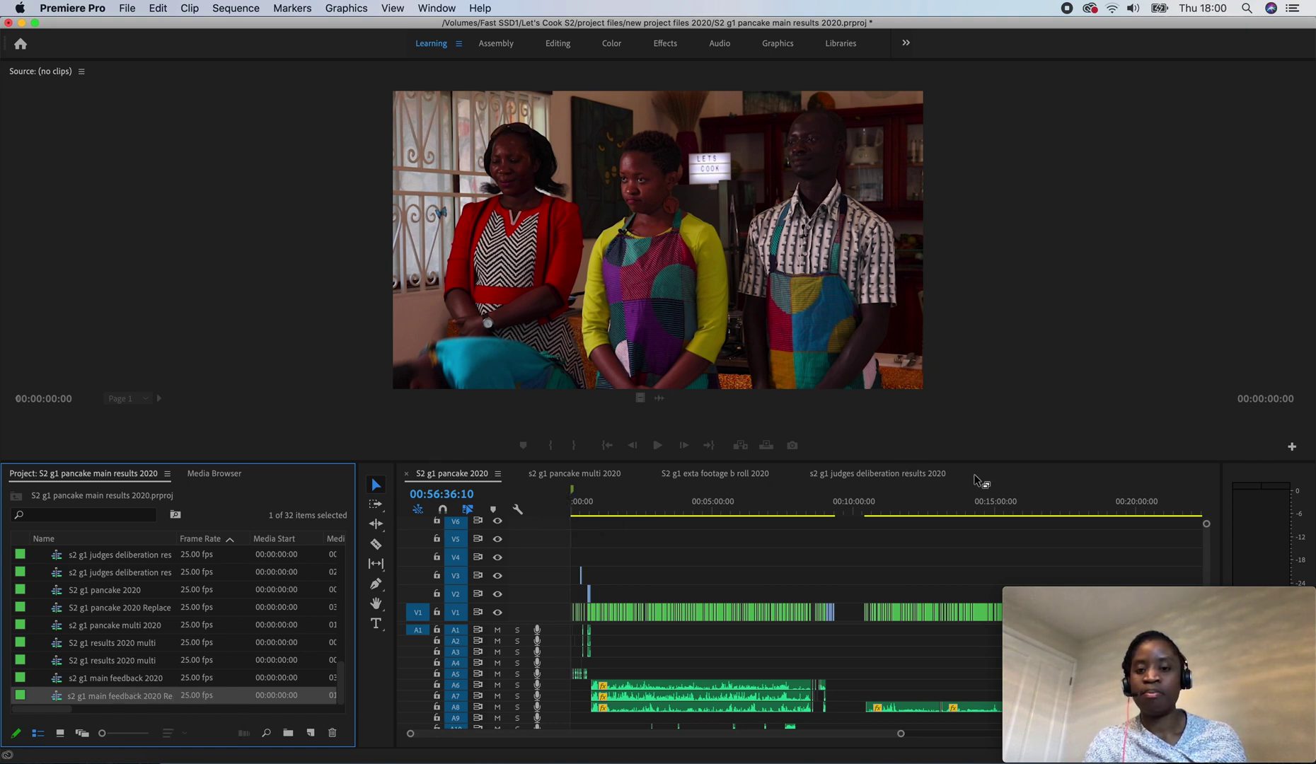
{"action": "left_click", "coordinate": [113, 682]}
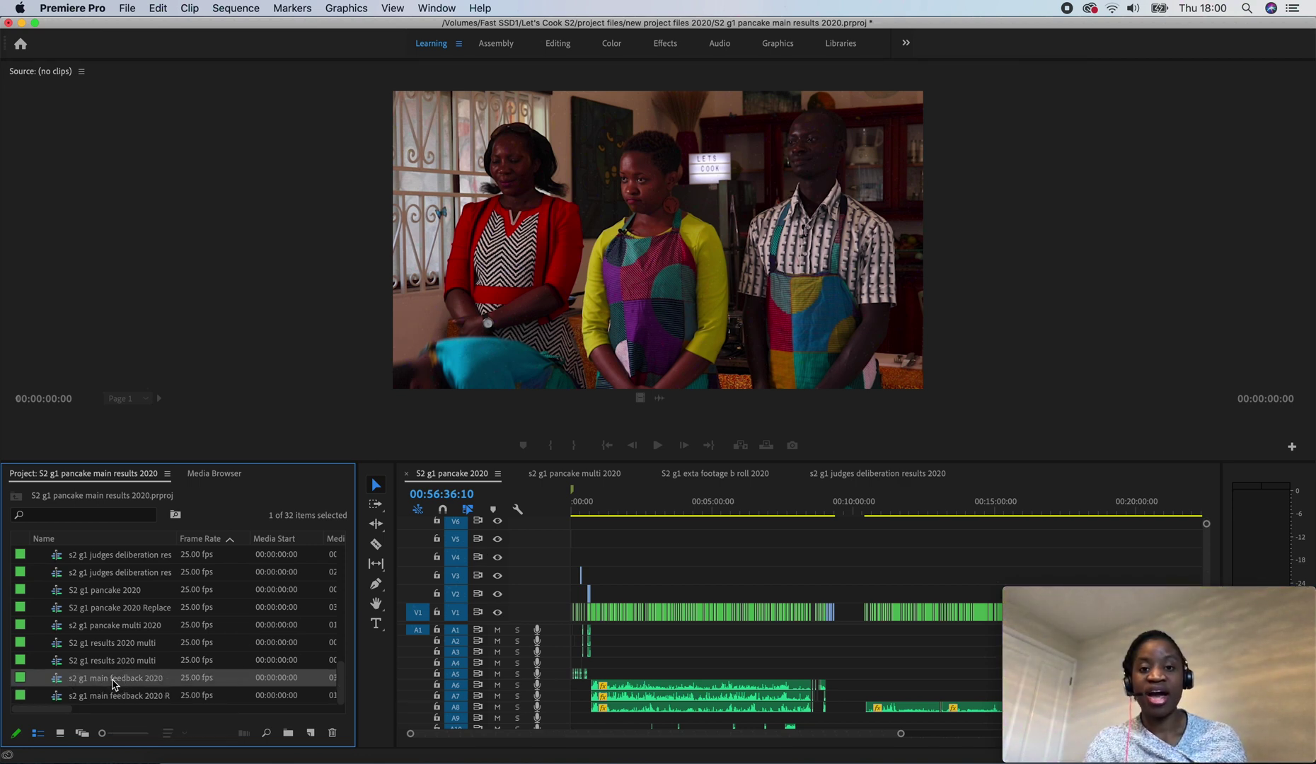
{"action": "left_click", "coordinate": [113, 680]}
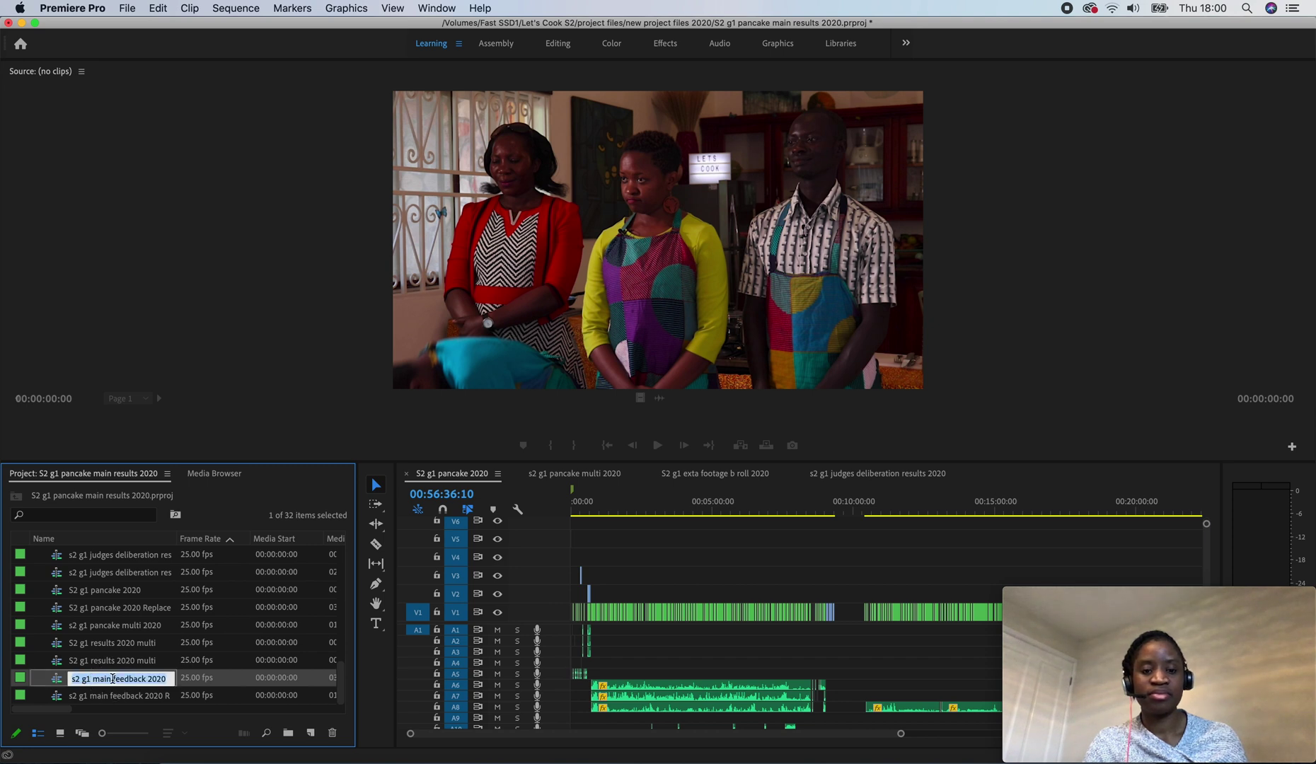
{"action": "double_click", "coordinate": [57, 680]}
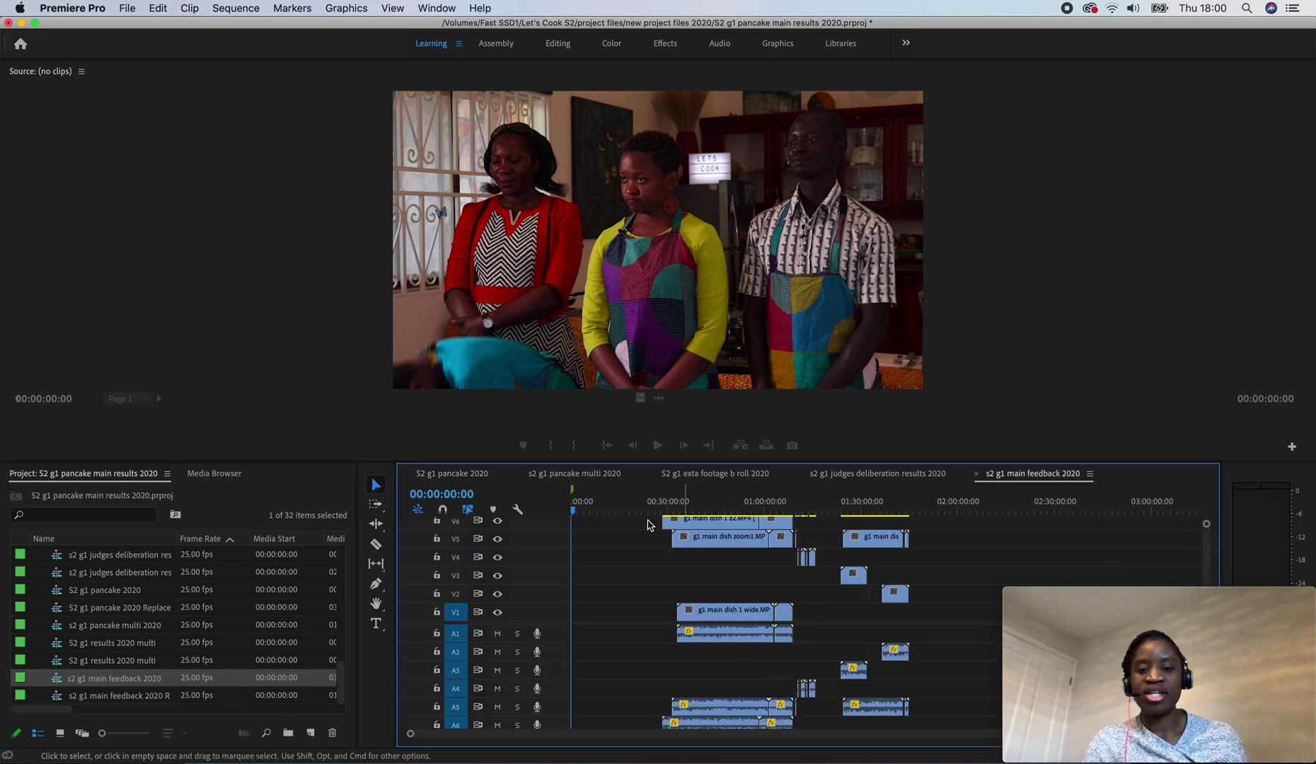
Scrub the playhead to about 39 then 47 minutes to preview the synced clips
{"action": "left_click_drag", "start_coordinate": [572, 504], "coordinate": [711, 511]}
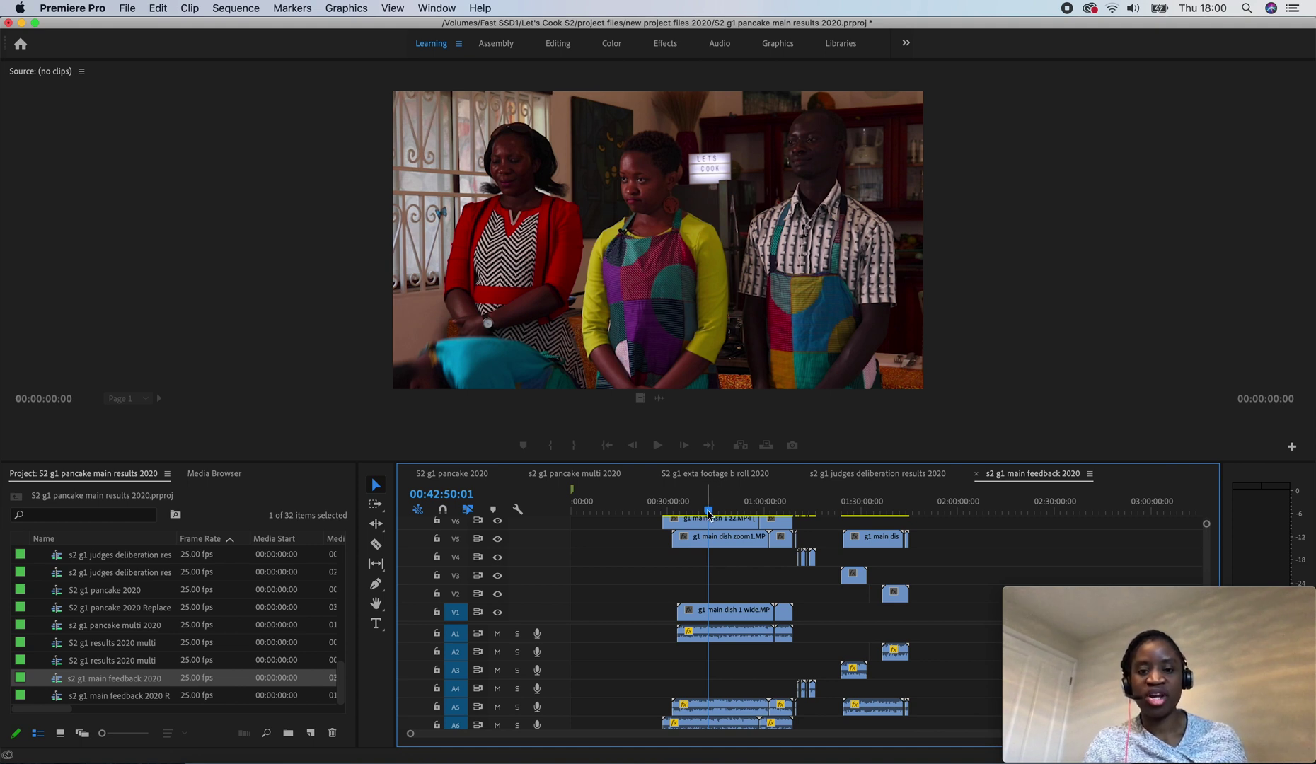
{"action": "left_click_drag", "start_coordinate": [709, 512], "coordinate": [750, 512]}
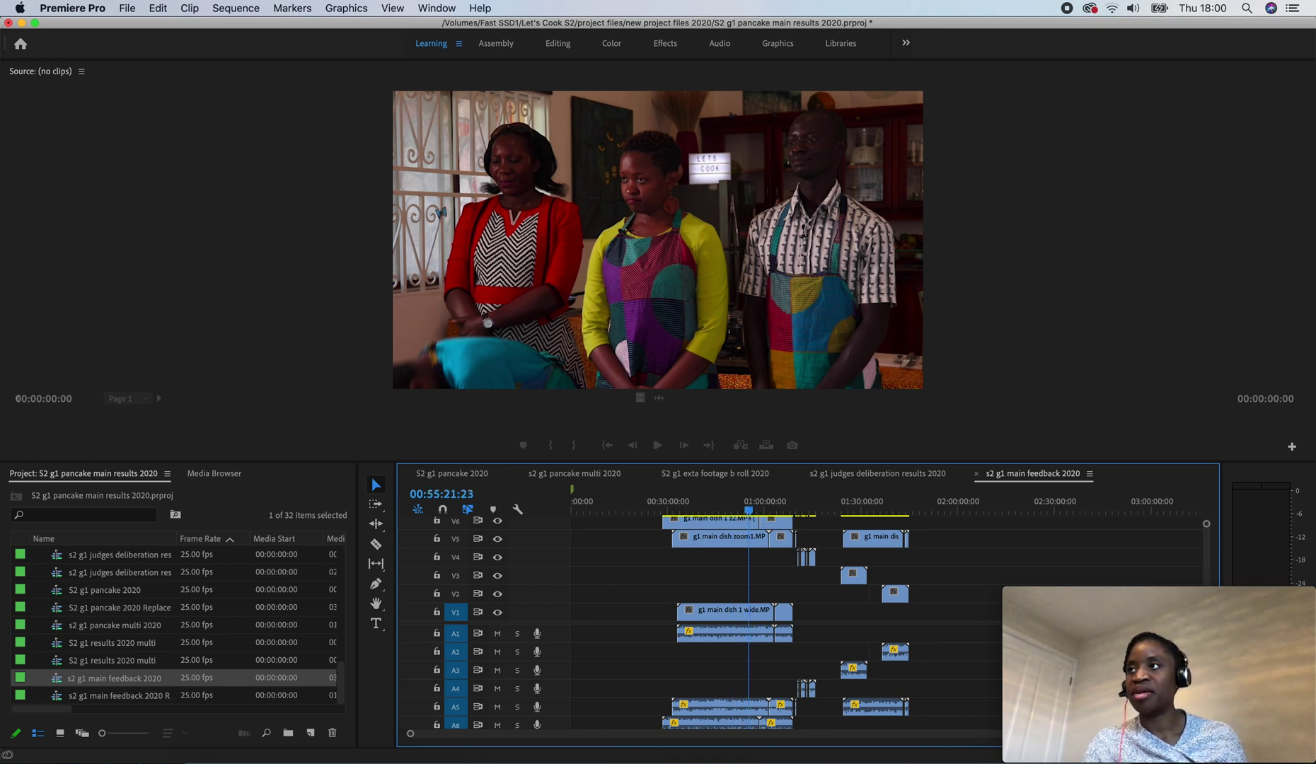
{"action": "left_click_drag", "start_coordinate": [1315, 18], "coordinate": [1315, 89]}
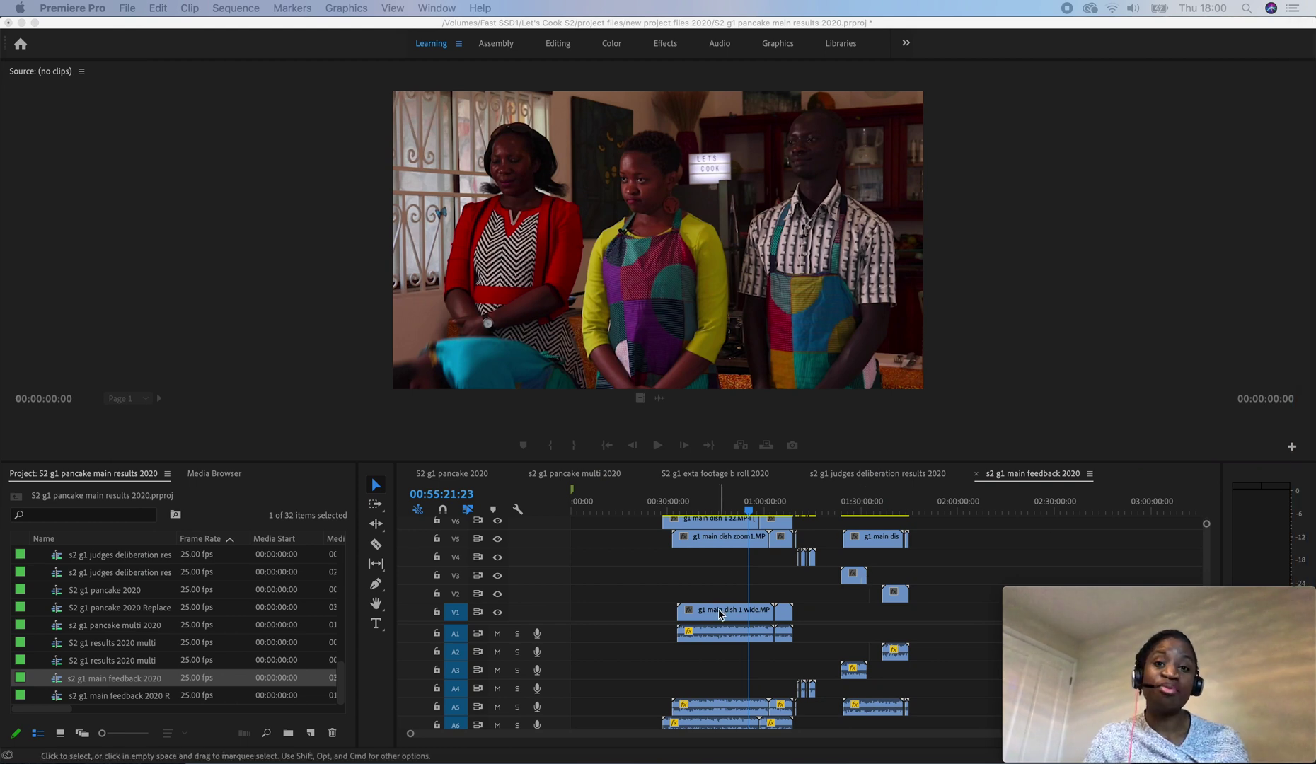
{"action": "left_click", "coordinate": [217, 294]}
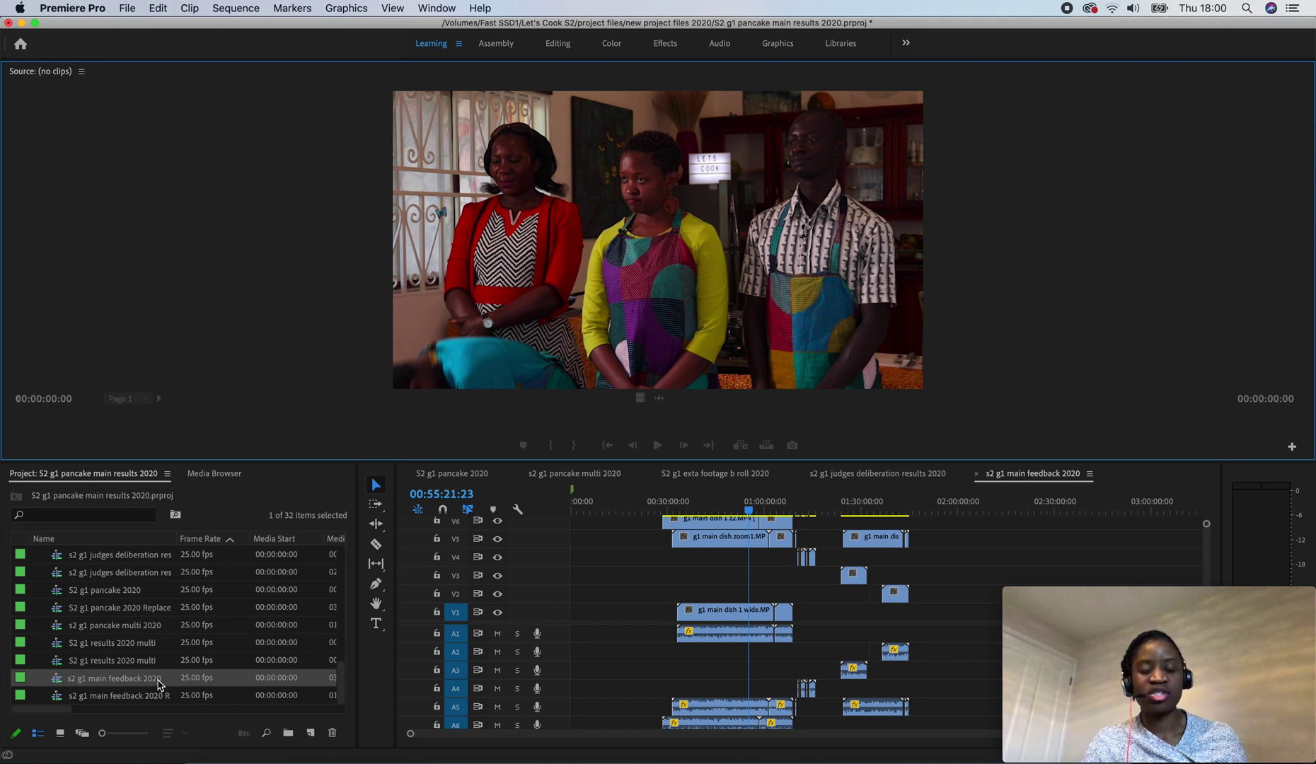
Bring the plauraleyes Finder window back and position it over the Premiere project
{"action": "left_click", "coordinate": [130, 10]}
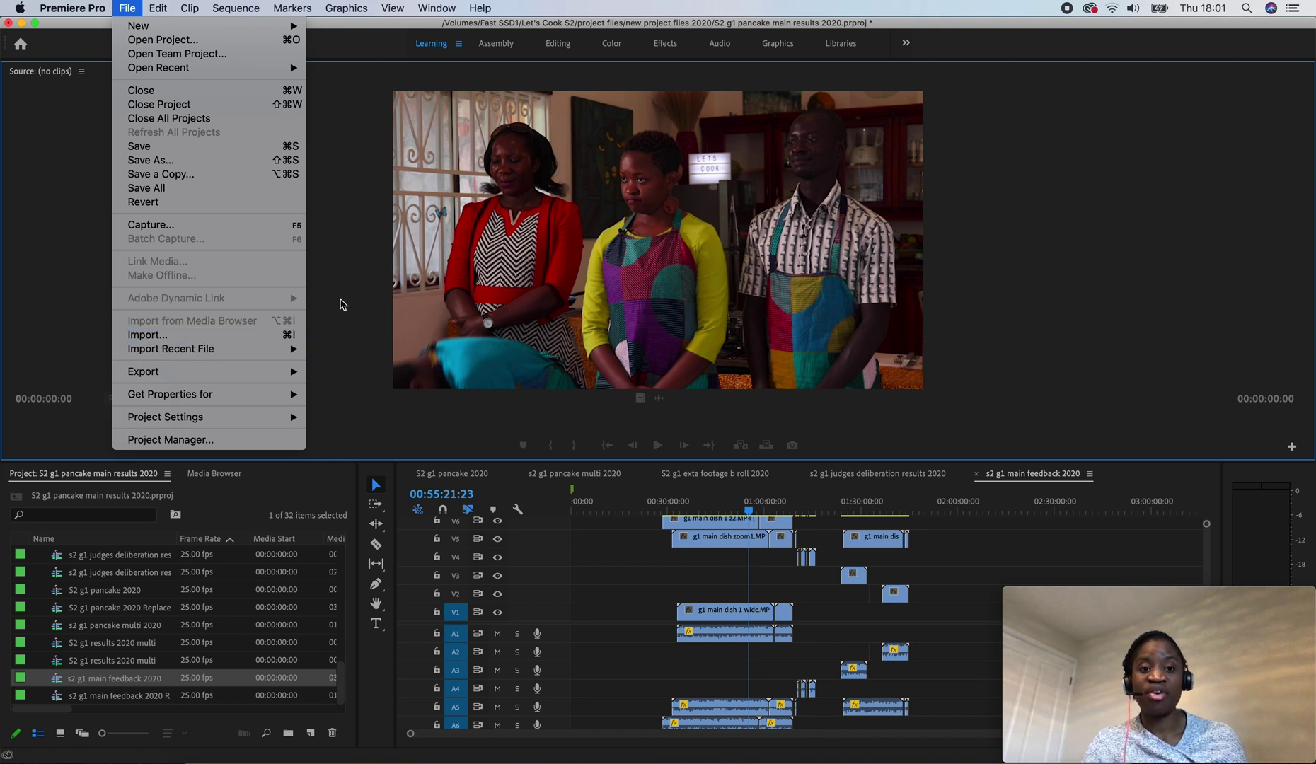
{"action": "left_click", "coordinate": [330, 271]}
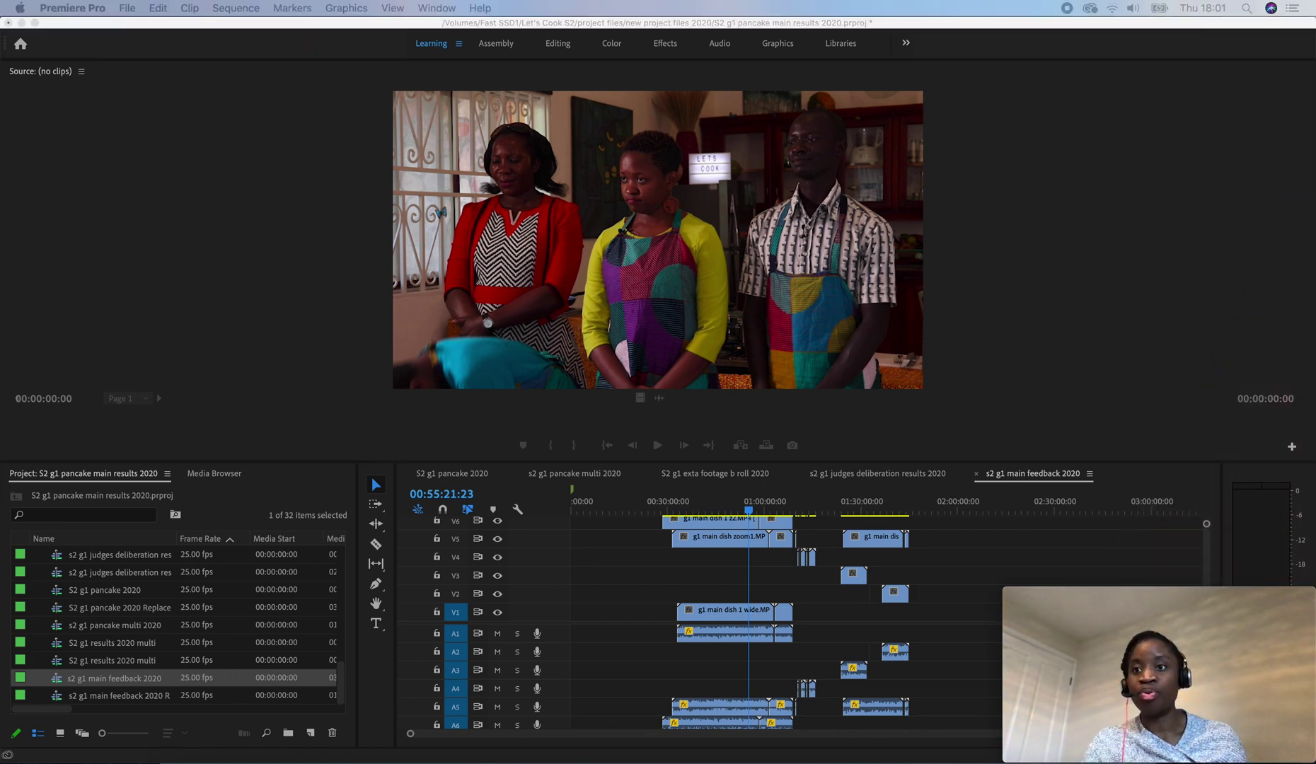
{"action": "left_click_drag", "start_coordinate": [901, 222], "coordinate": [833, 126]}
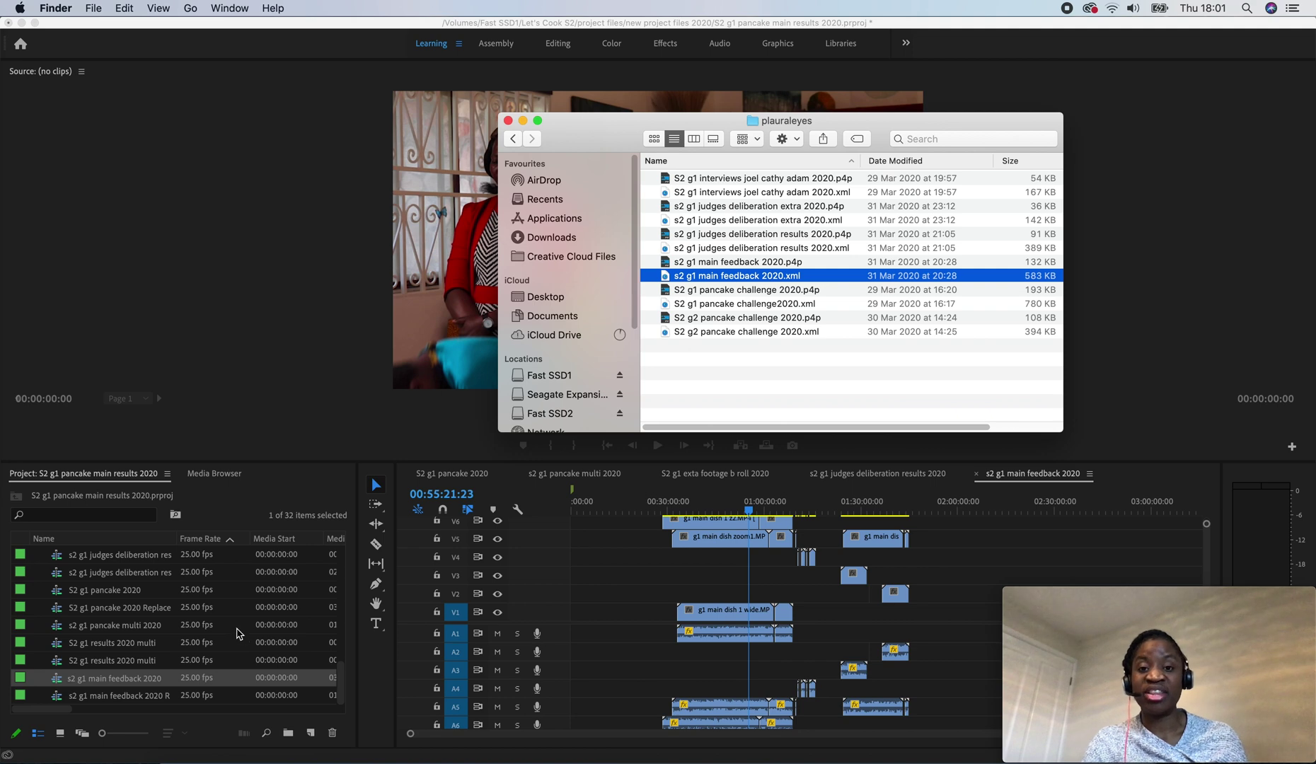
Return to the Premiere Project panel showing the renamed main feedback sequences
{"action": "left_click", "coordinate": [341, 692]}
{"action": "mouse_move", "coordinate": [338, 690]}
{"action": "left_mouse_down"}
{"action": "mouse_move", "coordinate": [337, 559]}
{"action": "mouse_move", "coordinate": [327, 708]}
{"action": "left_mouse_up"}
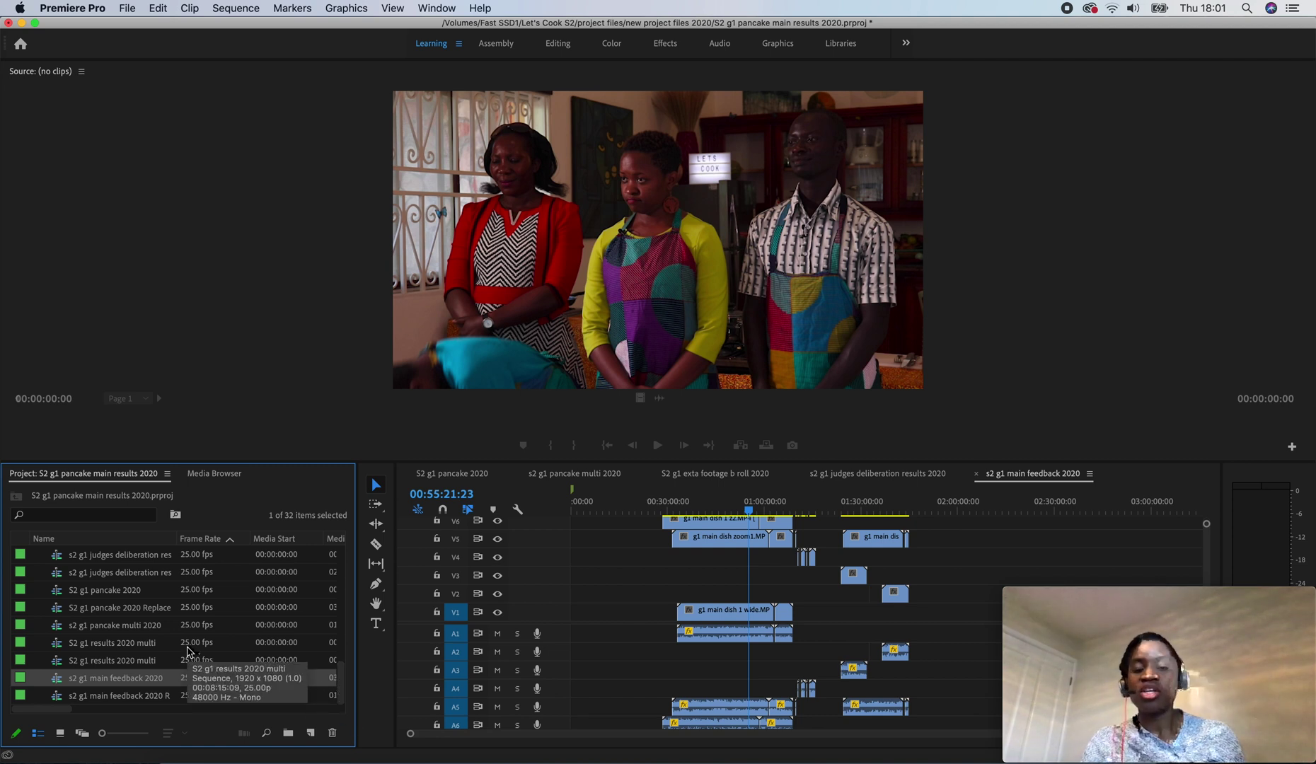